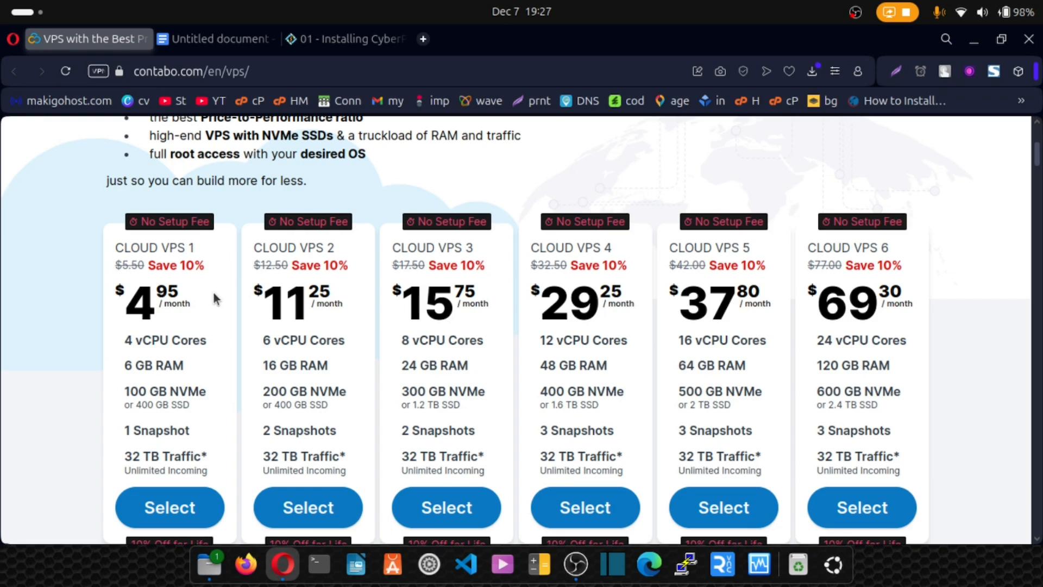
- Choose the Cloud VPS 1 plan for configuration and review its CPU, RAM, storage and snapshot specifications
left_click(165, 502)
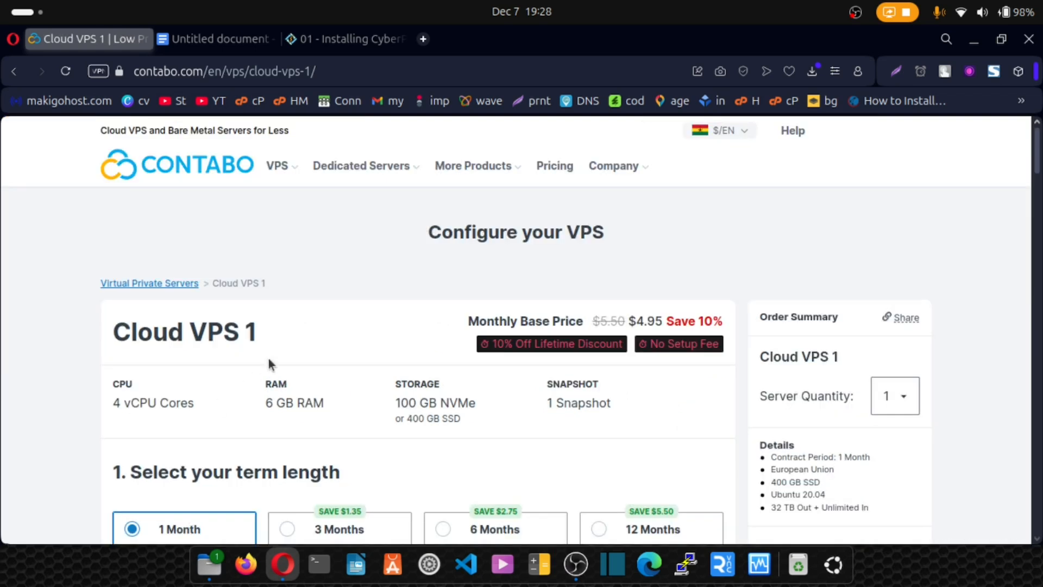
scroll(295, 319, "down", 2)
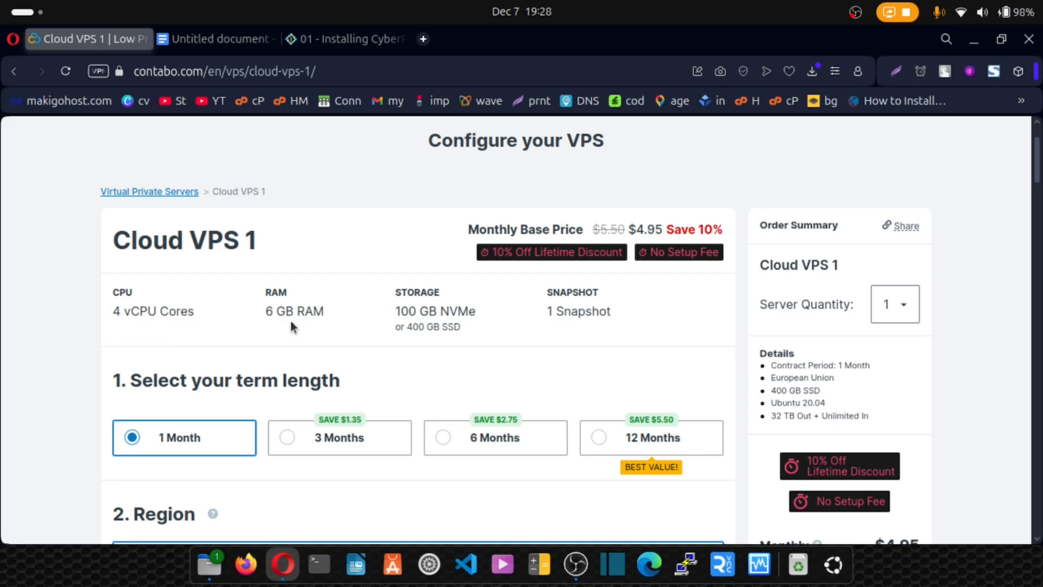
left_click_drag(396, 305, 470, 340)
left_click(471, 340)
left_click_drag(547, 314, 612, 316)
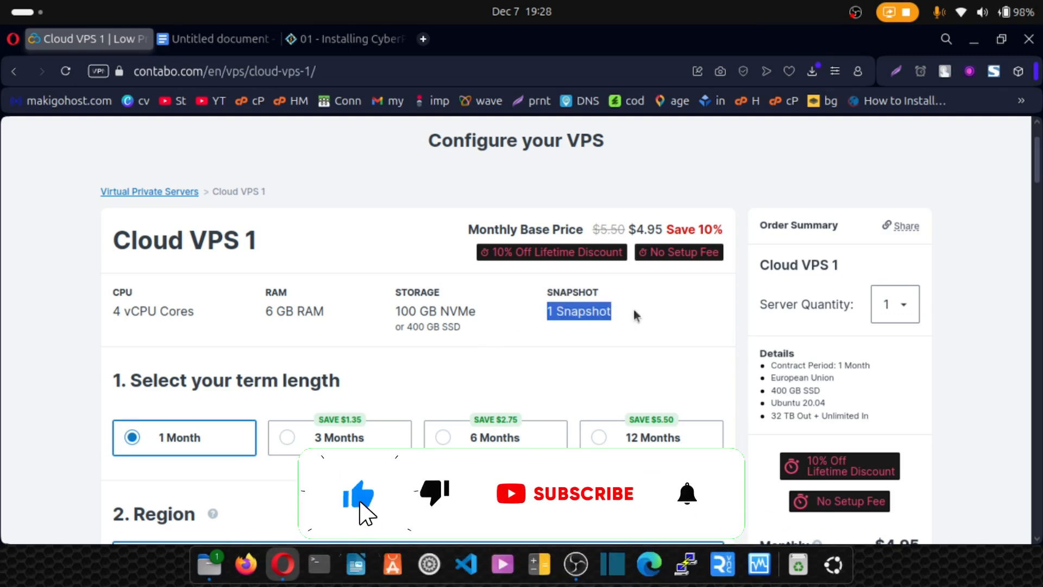
left_click(498, 325)
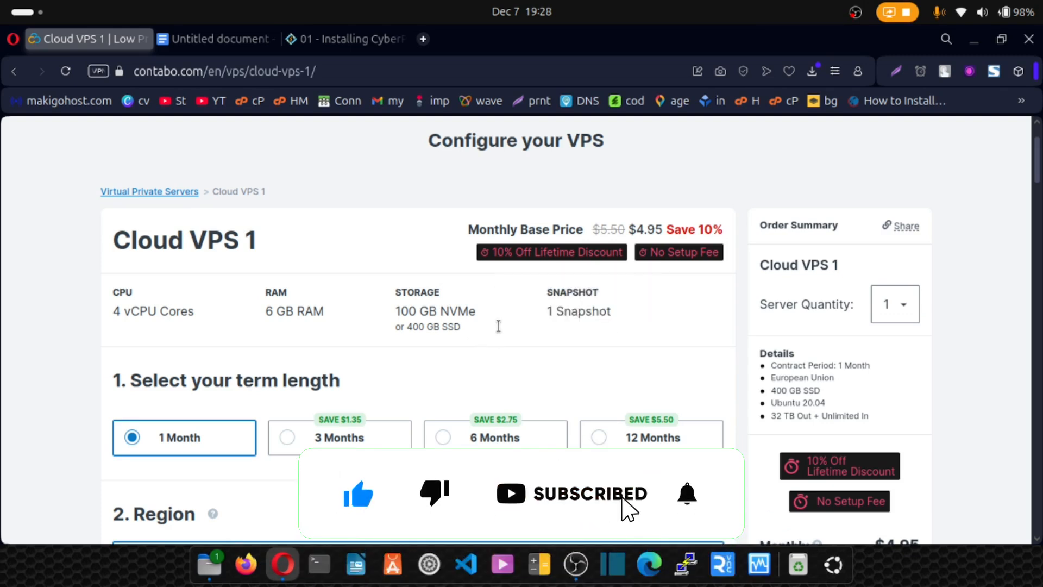
- Examine the term length, region, storage type and image options offered for the Cloud VPS 1 plan
scroll(473, 325, "down", 2)
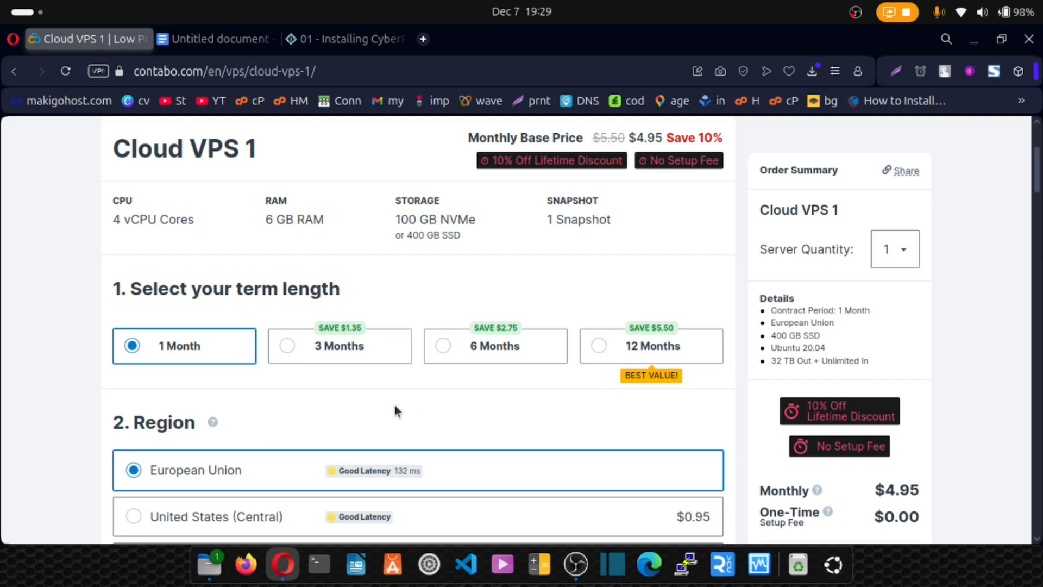
scroll(381, 405, "down", 3)
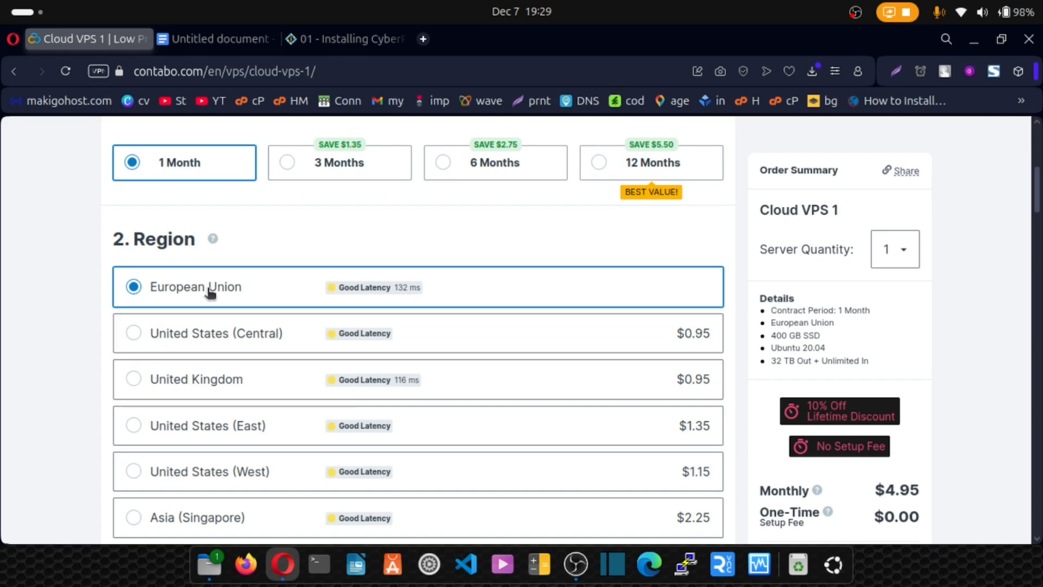
scroll(210, 293, "down", 5)
scroll(187, 299, "down", 5)
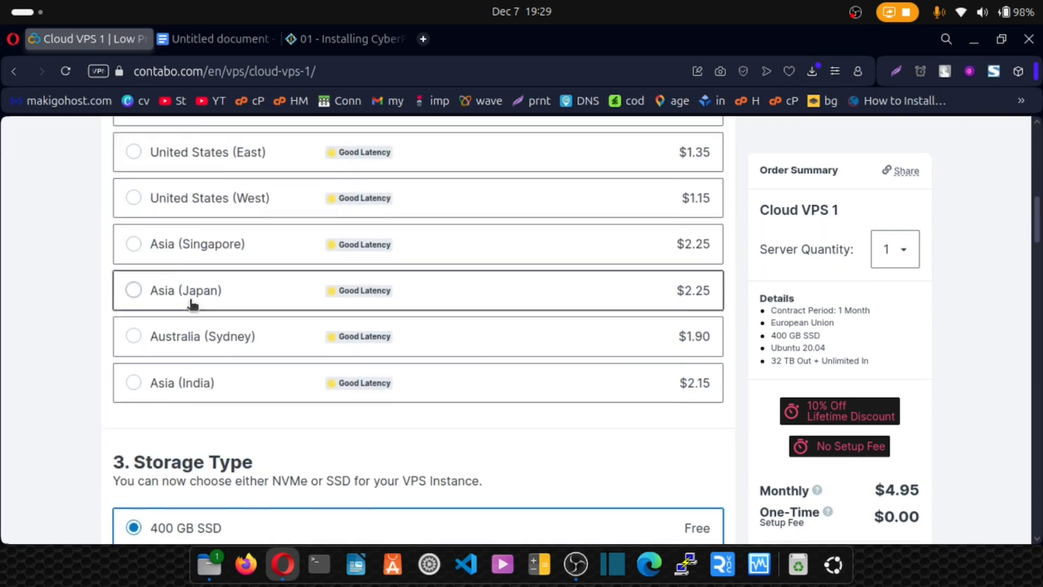
scroll(192, 302, "up", 3)
scroll(193, 304, "down", 3)
scroll(192, 304, "down", 3)
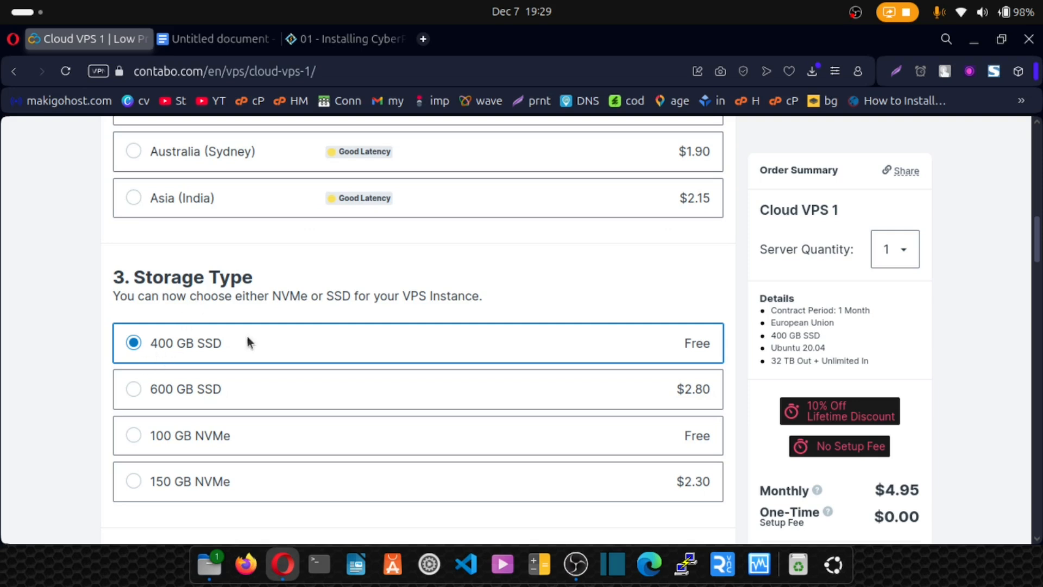
scroll(231, 399, "down", 6)
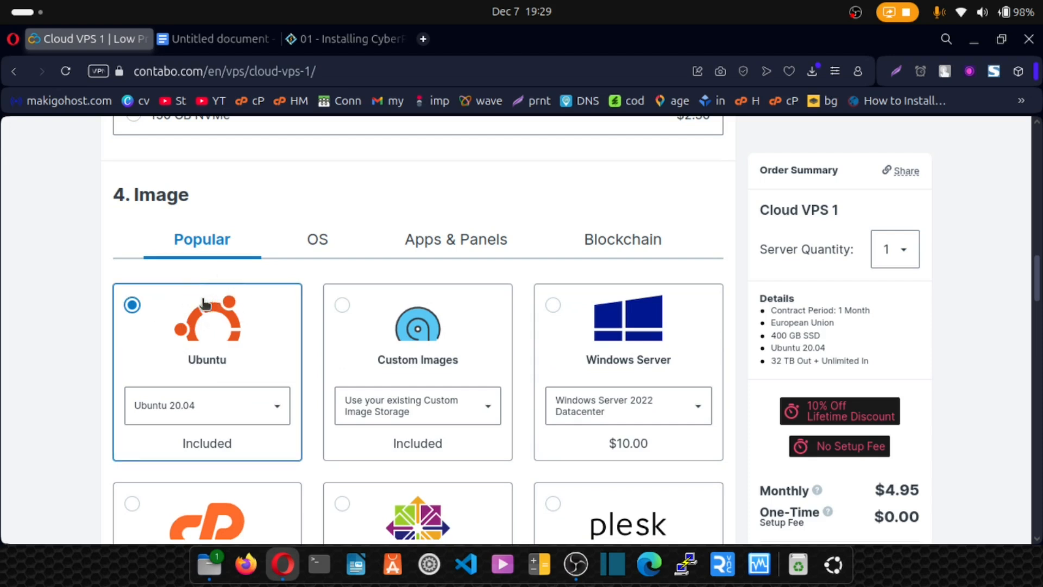
- Check which operating systems the Installing CyberPanel guide lists as supported in its requirements
left_click(347, 41)
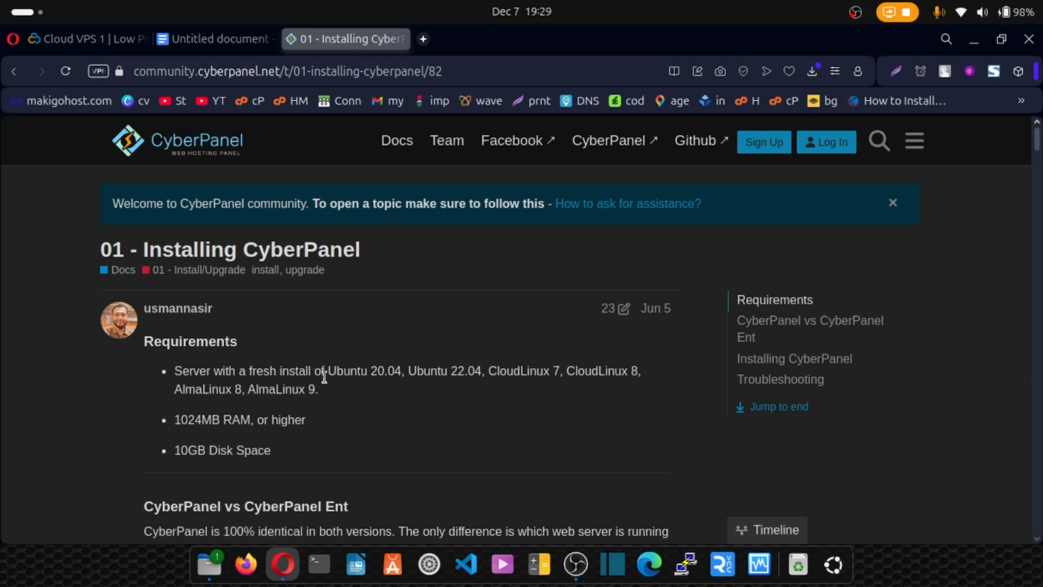
left_click_drag(328, 370, 638, 371)
left_click_drag(202, 390, 316, 391)
left_click(419, 369)
left_click_drag(420, 370, 476, 374)
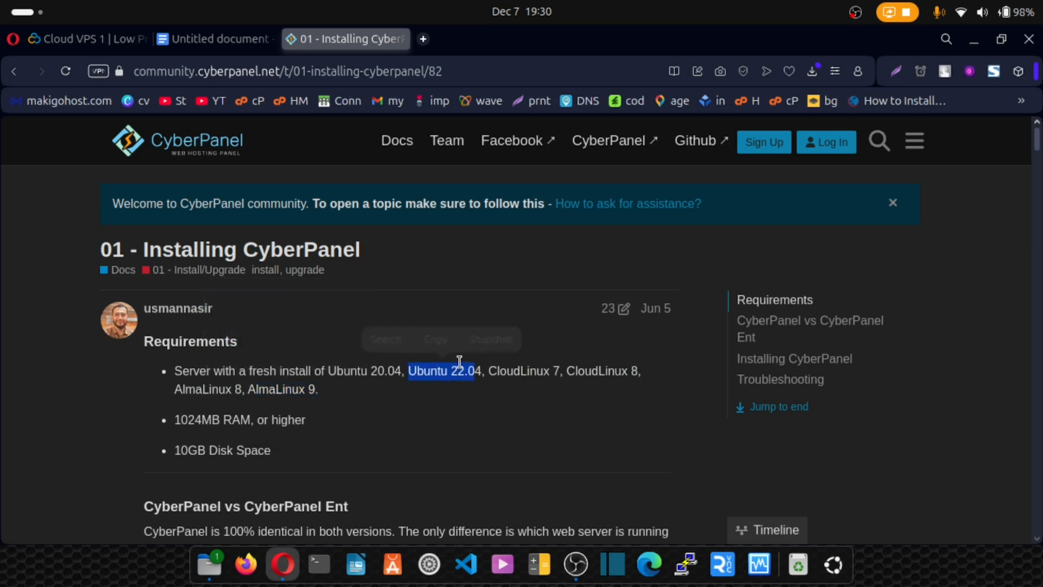
- Return to the Contabo VPS configuration and set the server image to Ubuntu 22.04
left_click(71, 37)
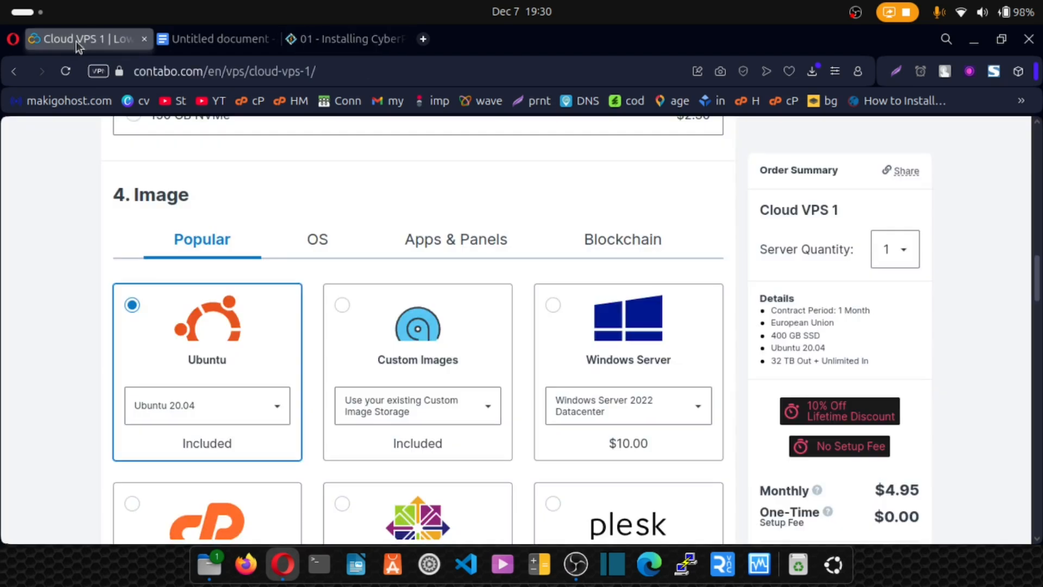
left_click(274, 411)
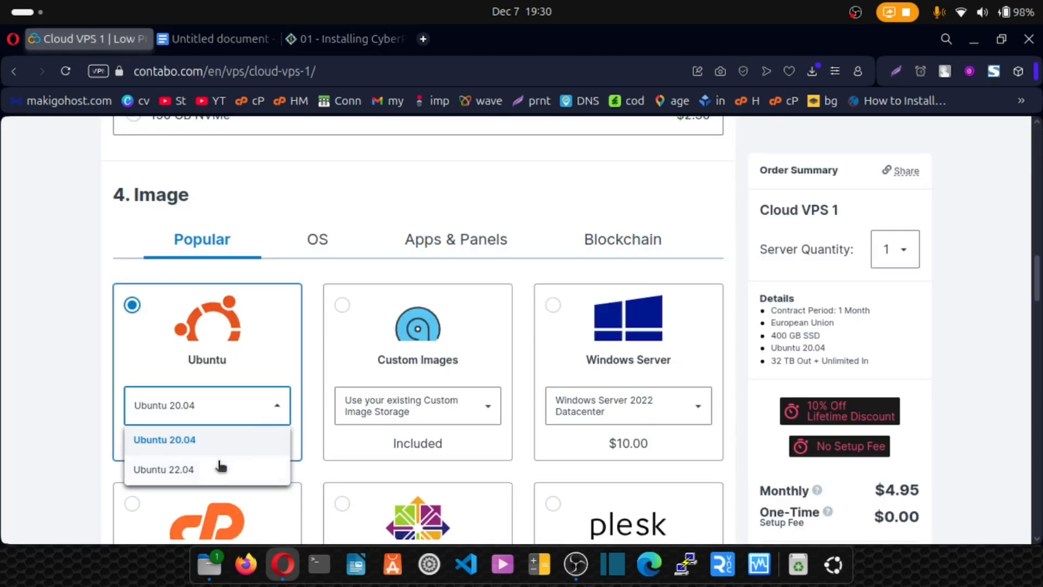
left_click(191, 475)
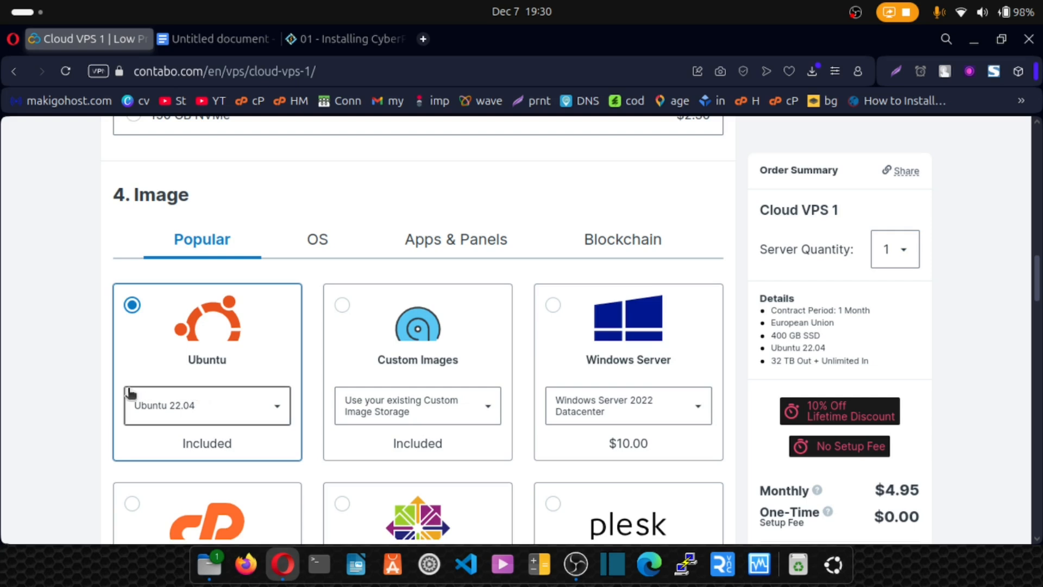
- Generate a new password for the server's root login
scroll(65, 399, "down", 5)
scroll(65, 399, "down", 5)
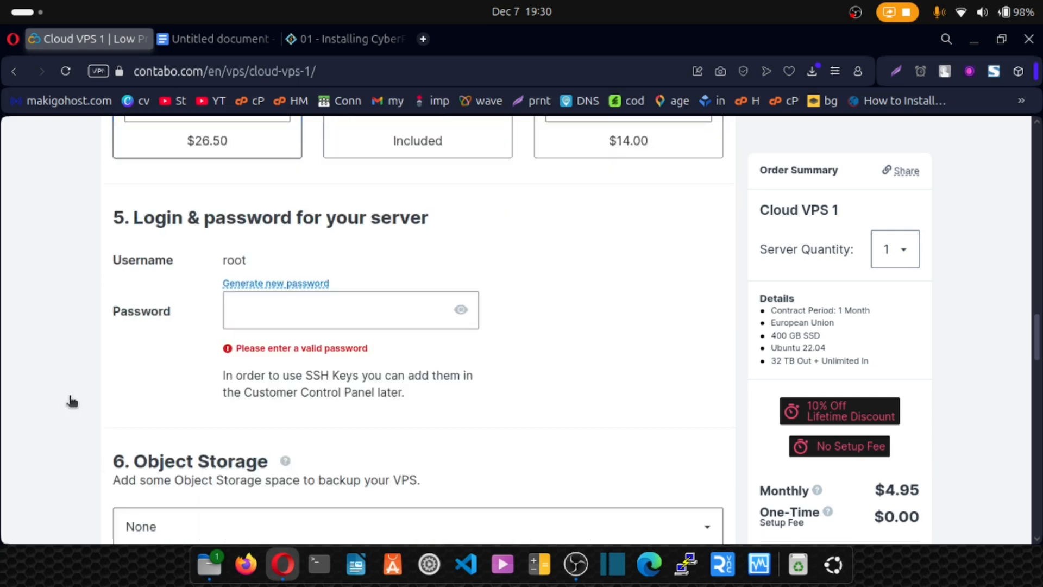
left_click(266, 285)
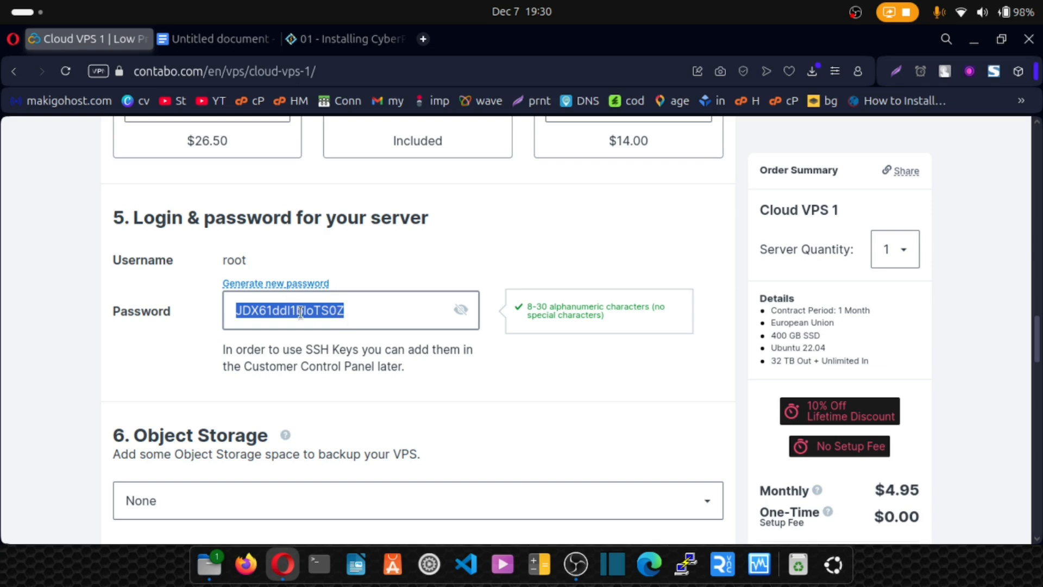
left_click(355, 262)
- Review the object storage choices and the networking settings without changing them
scroll(355, 262, "down", 5)
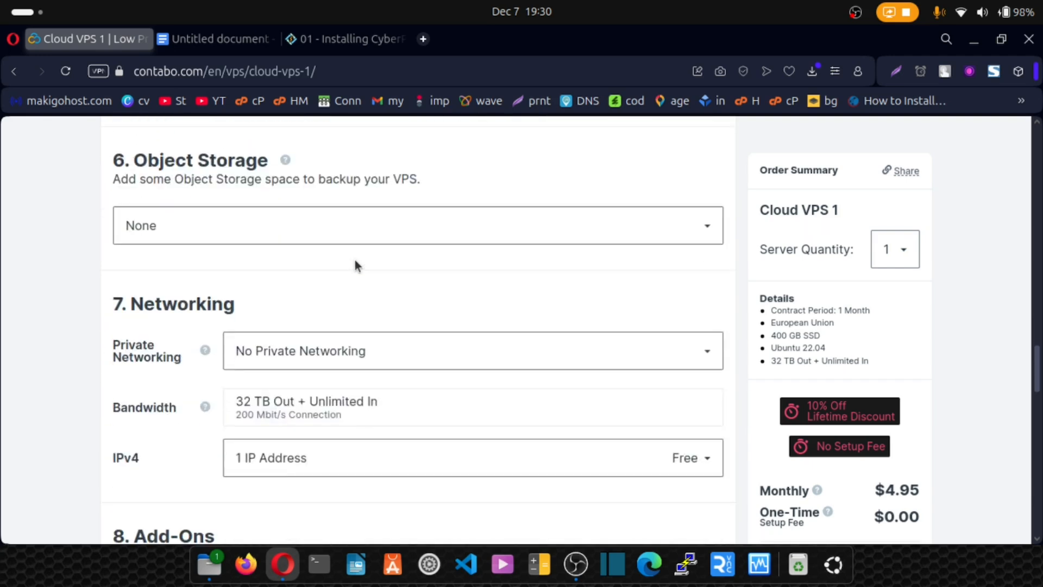
left_click(304, 232)
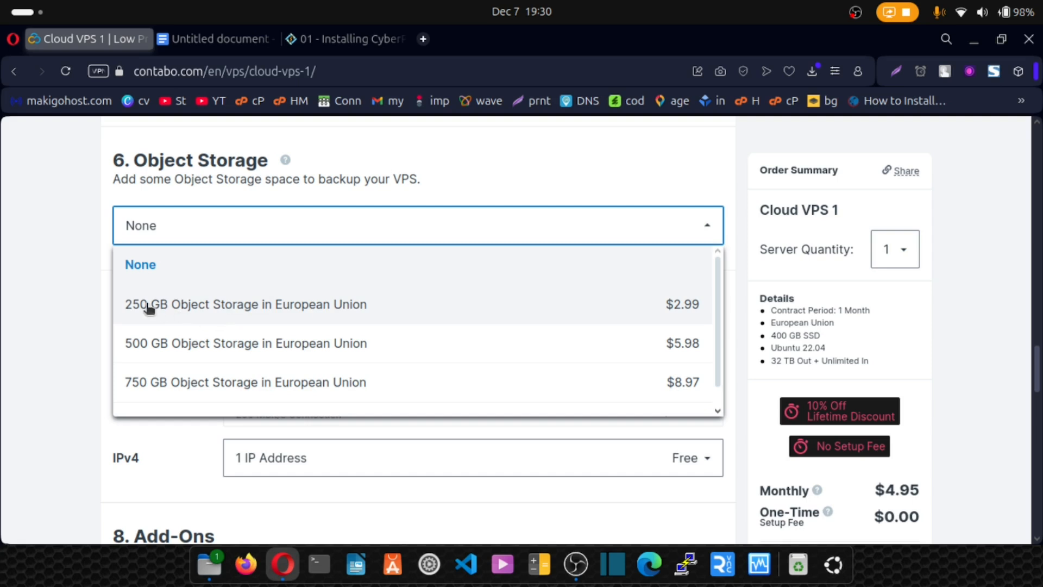
left_click(60, 293)
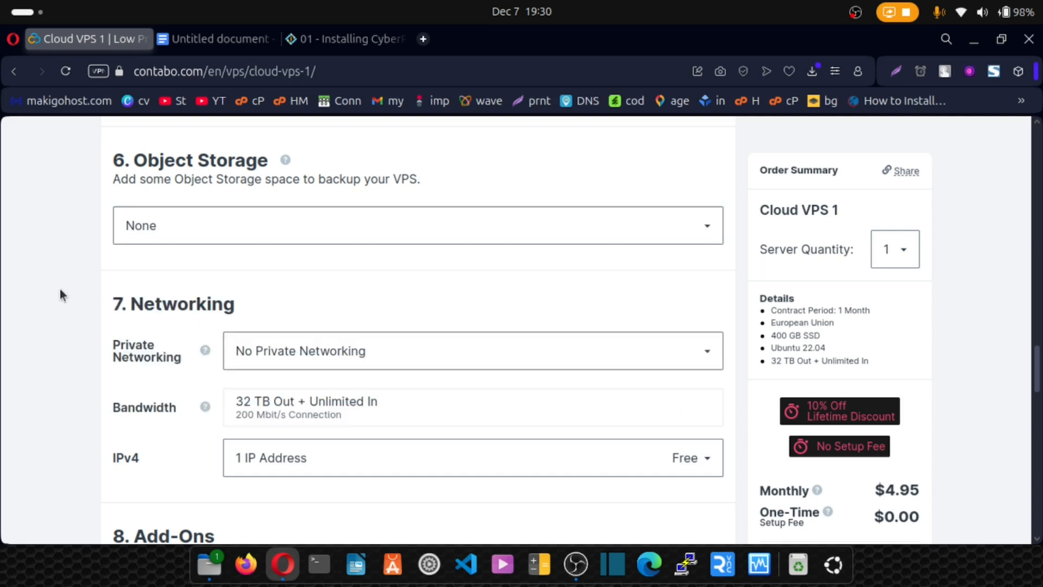
scroll(93, 314, "down", 5)
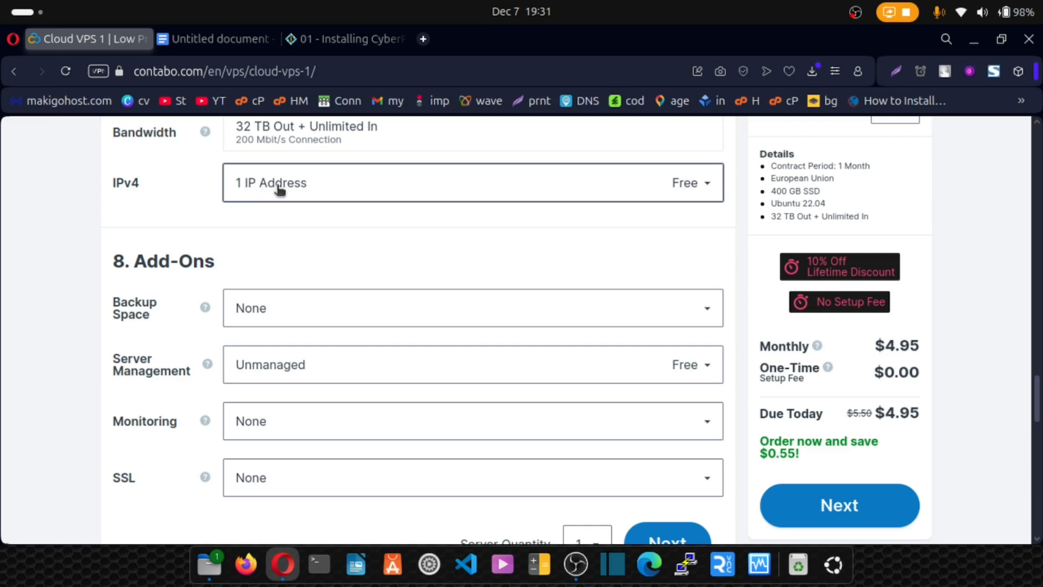
- Keep server management set to Unmanaged and view the monitoring add-on choices, leaving monitoring at None
scroll(214, 237, "down", 2)
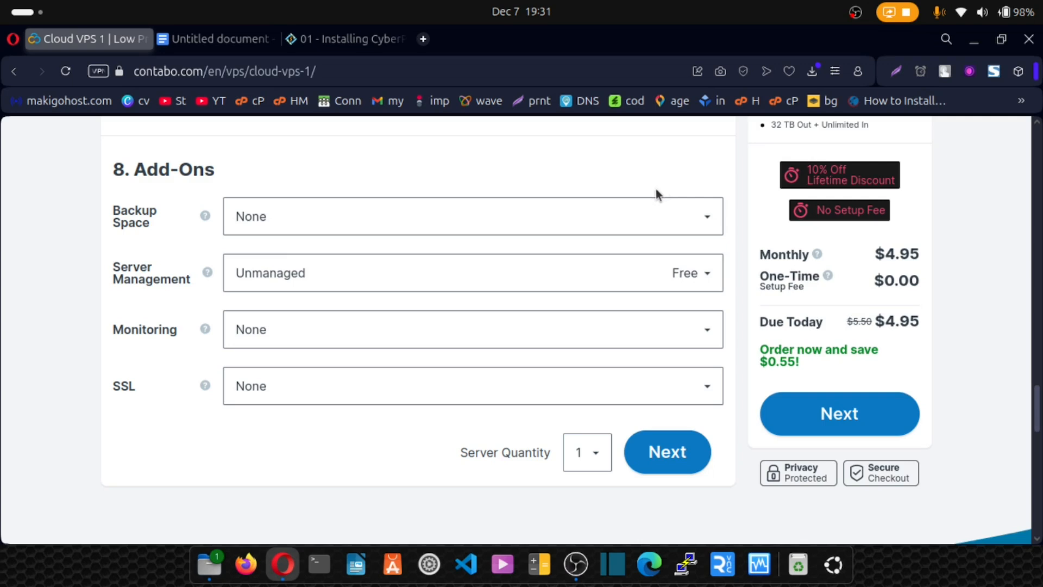
left_click(296, 277)
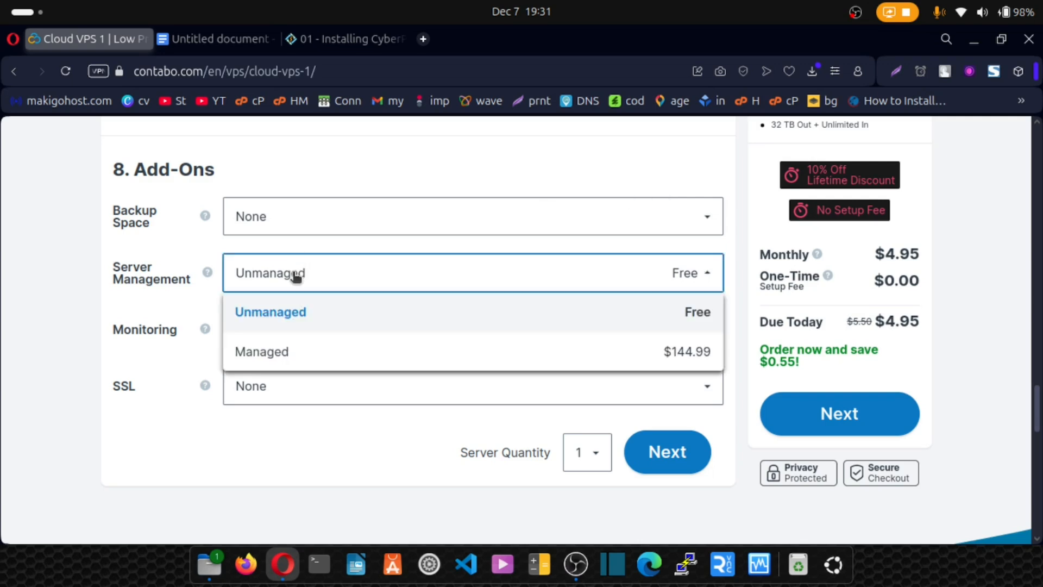
left_click(261, 315)
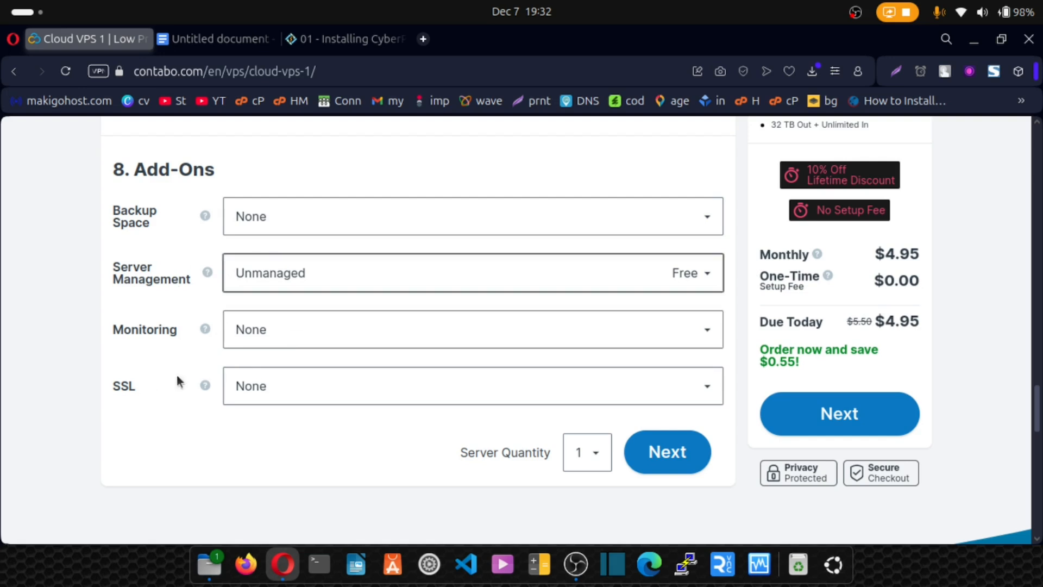
left_click(271, 341)
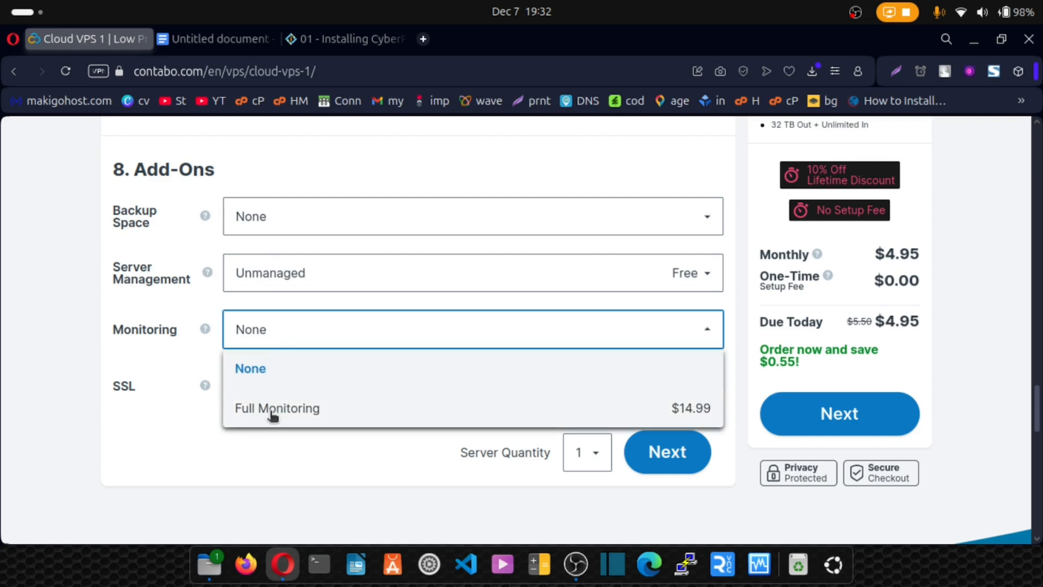
left_click(76, 451)
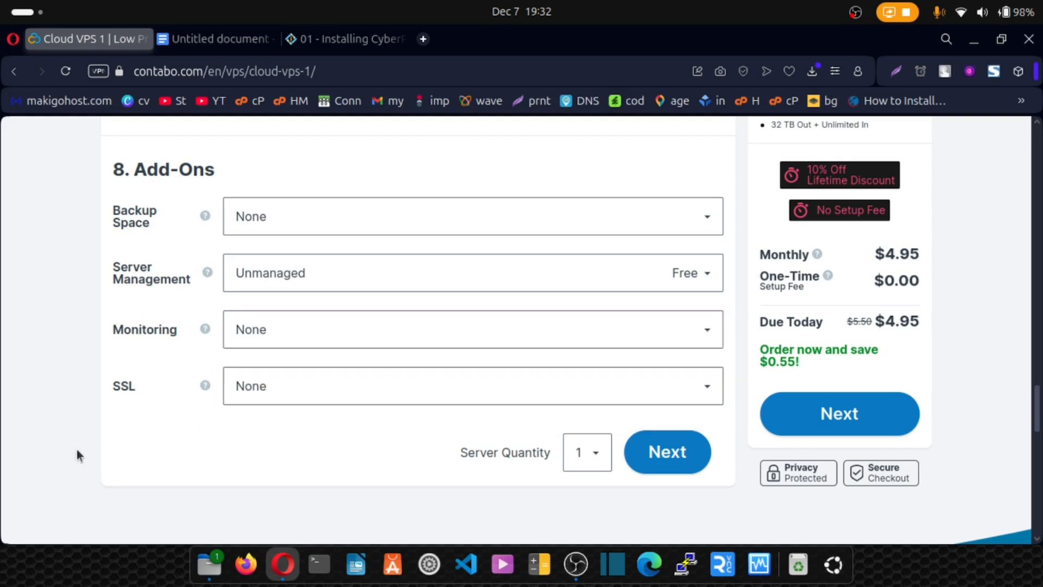
- Proceed with the order to customer registration and set the customer status to Business
left_click(660, 459)
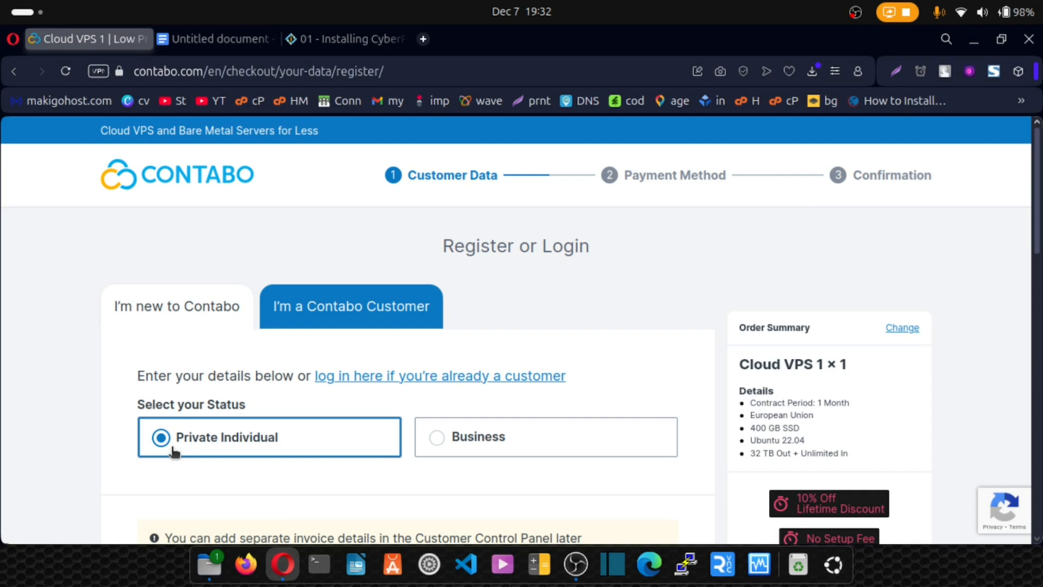
left_click(434, 438)
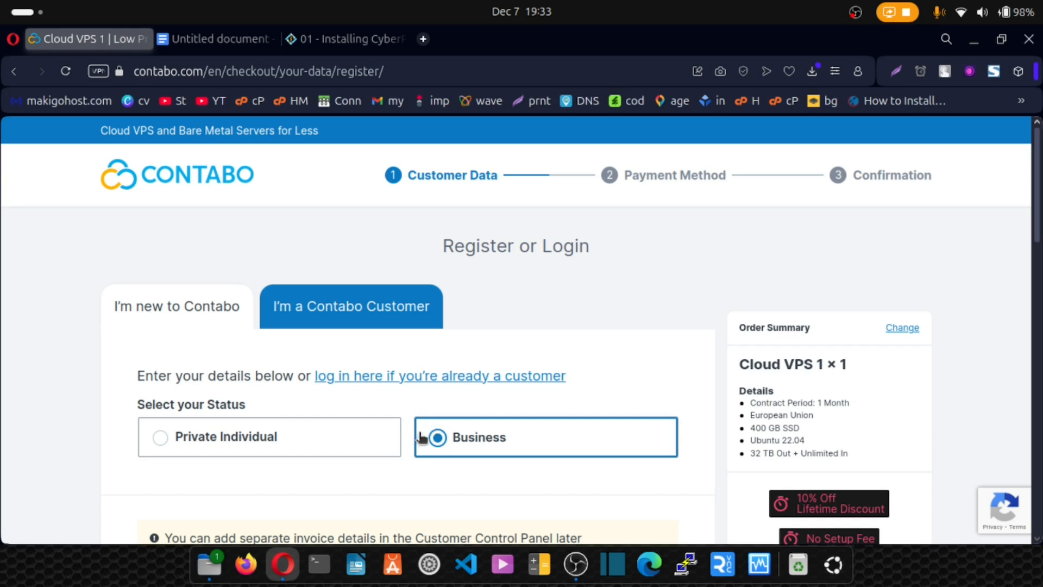
- Set the salutation in the business customer details to Not Specified
scroll(519, 330, "down", 2)
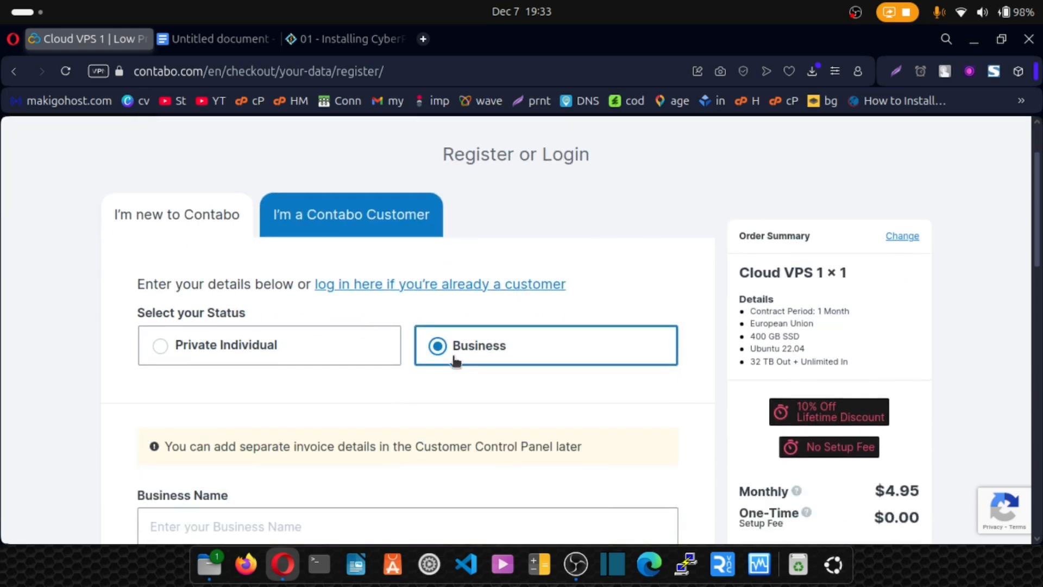
scroll(456, 359, "down", 2)
scroll(387, 304, "down", 2)
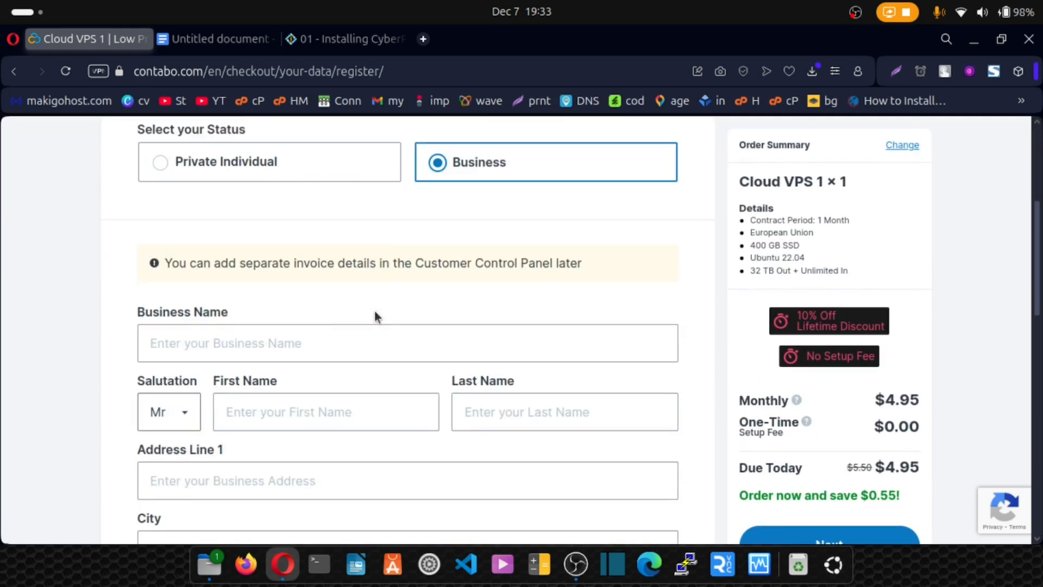
left_click(185, 415)
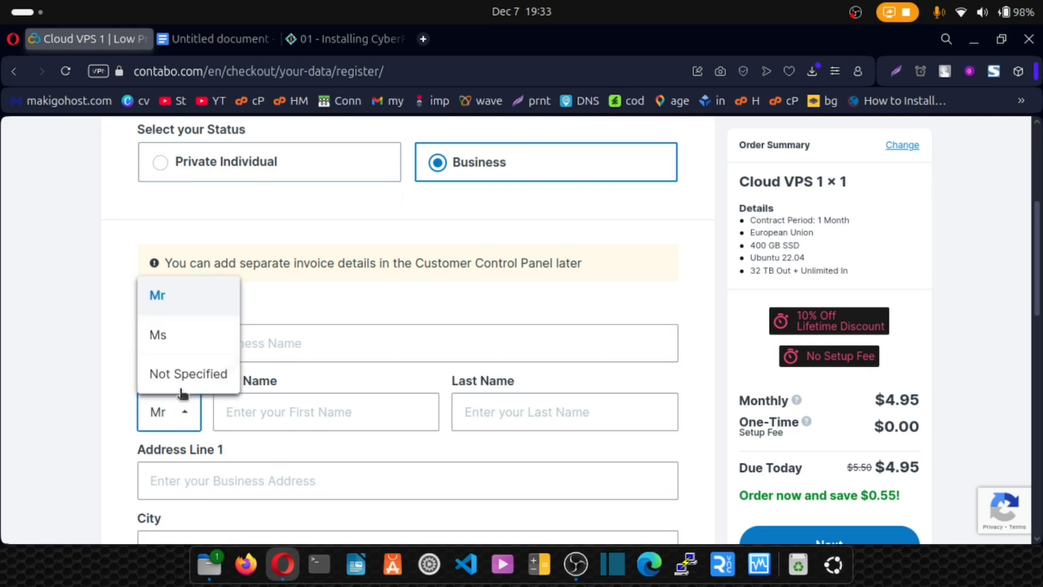
left_click(169, 303)
left_click(177, 423)
left_click(179, 374)
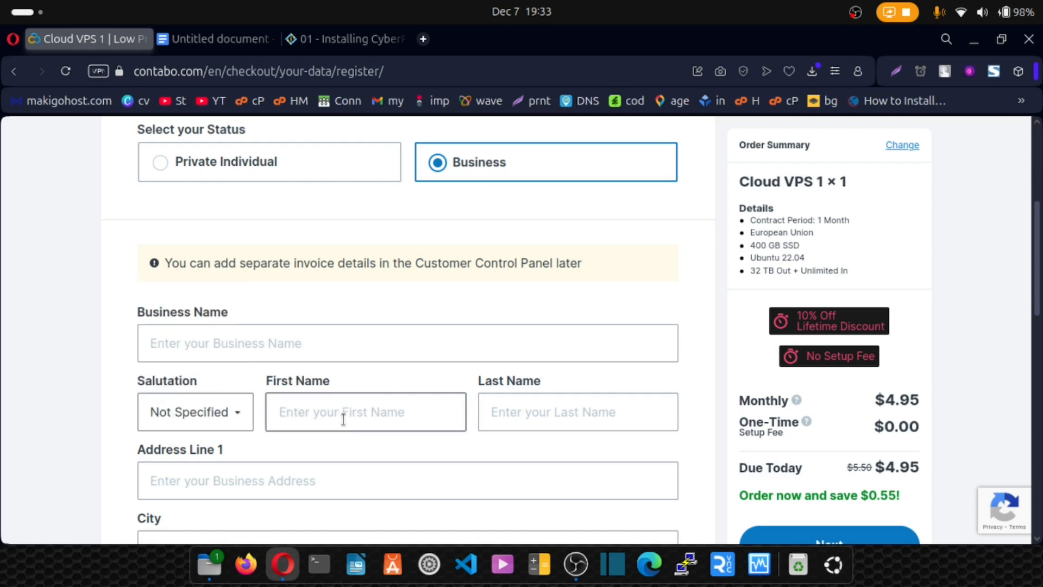
- Opt in to the Contabo Newsletter below the email fields of the registration form
scroll(367, 395, "down", 5)
scroll(371, 395, "down", 5)
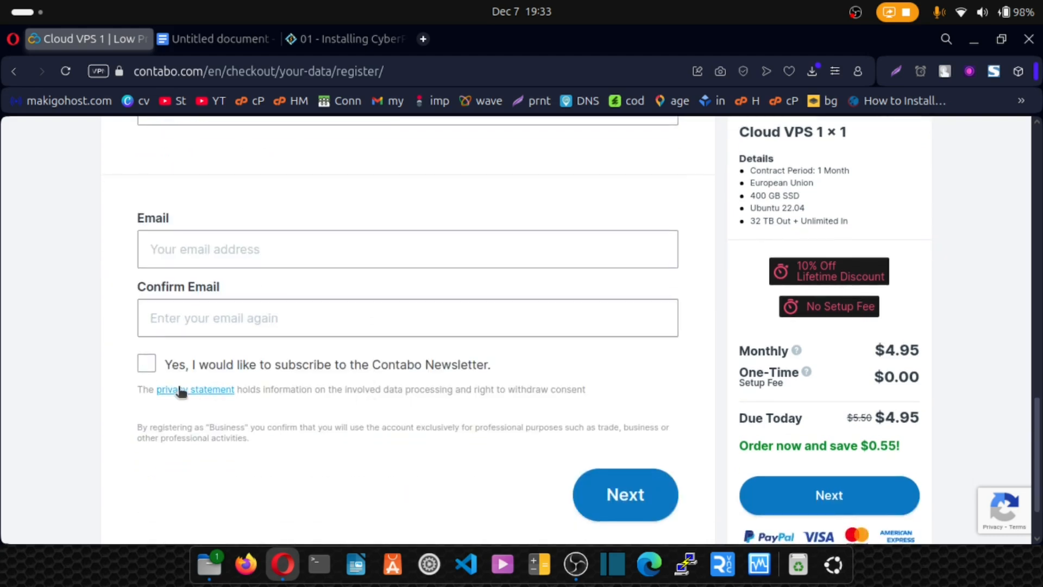
left_click(145, 363)
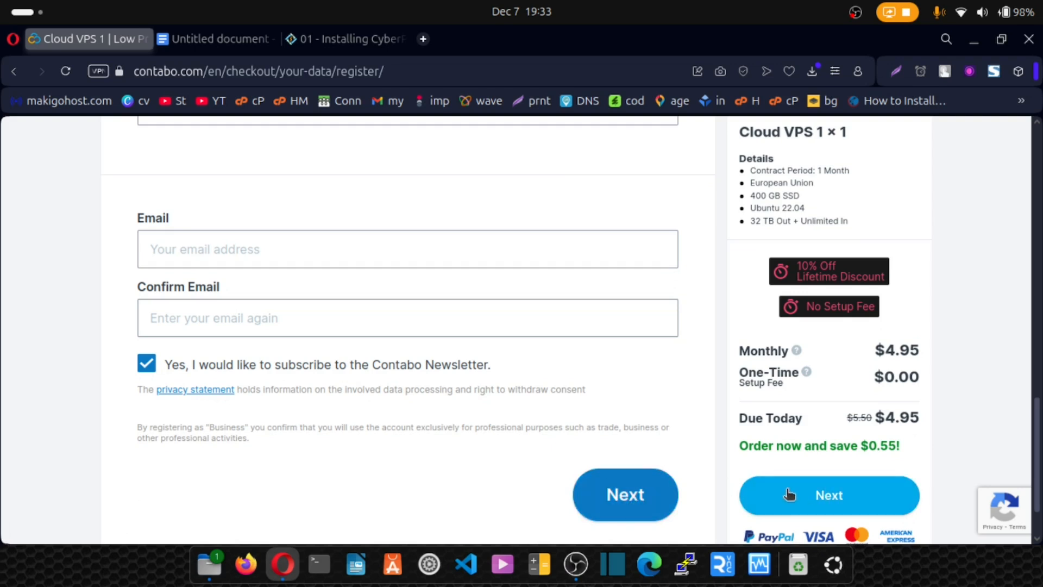
scroll(814, 422, "down", 2)
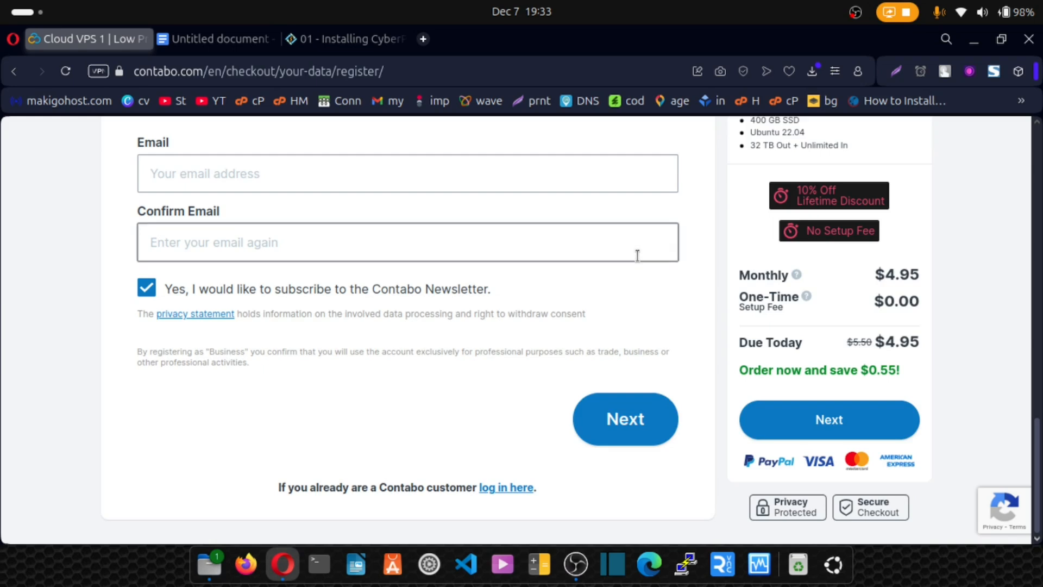
scroll(636, 255, "up", 12)
scroll(637, 255, "up", 6)
scroll(638, 255, "down", 15)
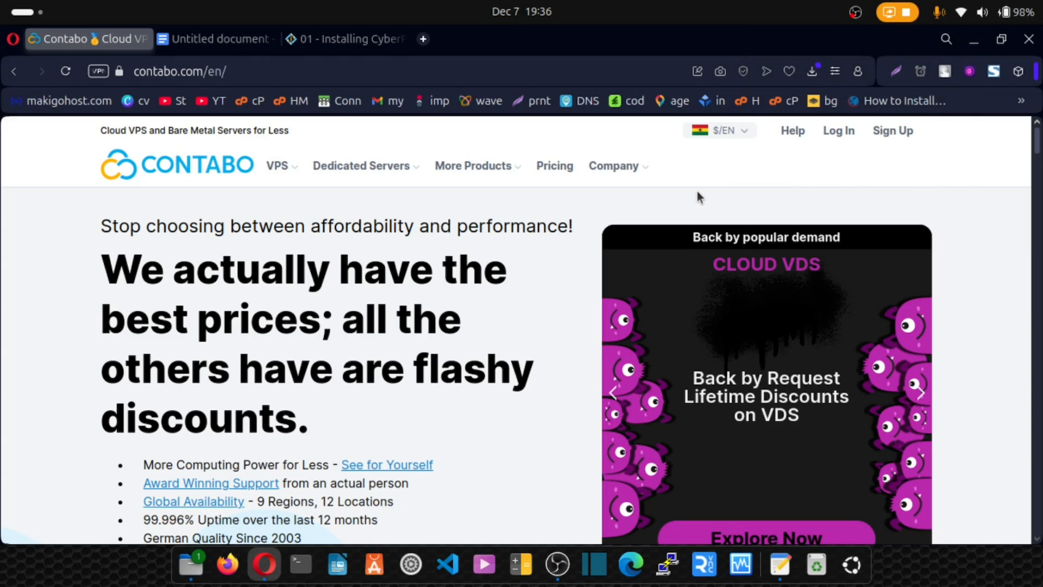
- Log in to the Contabo customer control panel and open the list of ordered services
left_click(838, 133)
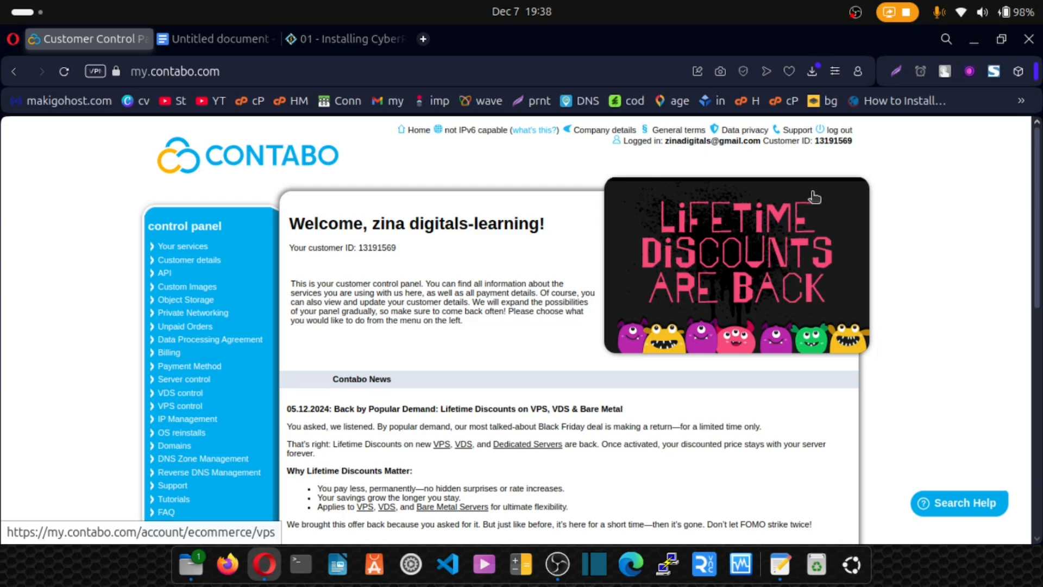
left_click(182, 251)
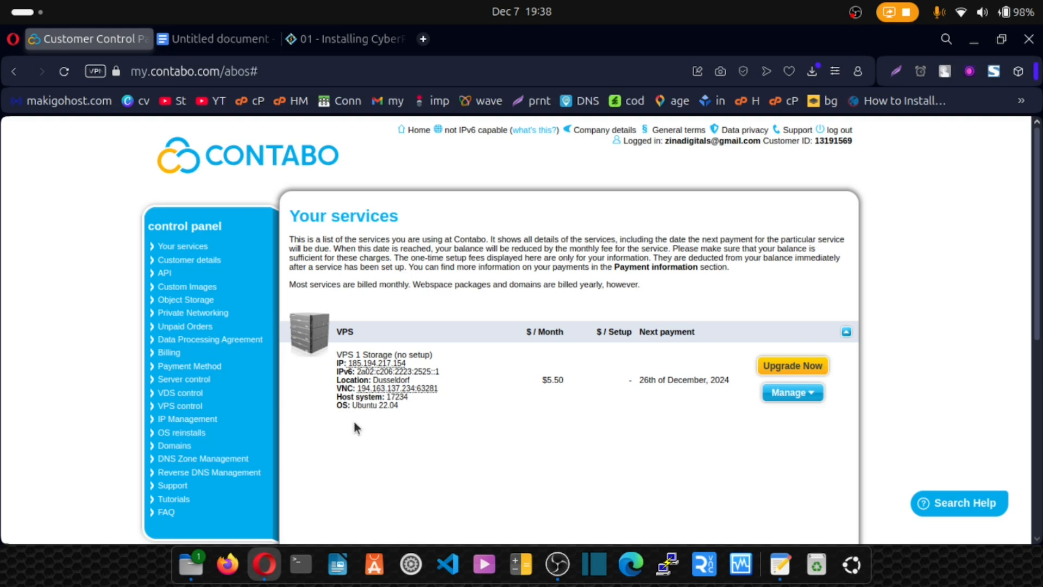
- Open the control page for the VPS 1 Storage server and examine its default user, status and power controls
left_click(803, 393)
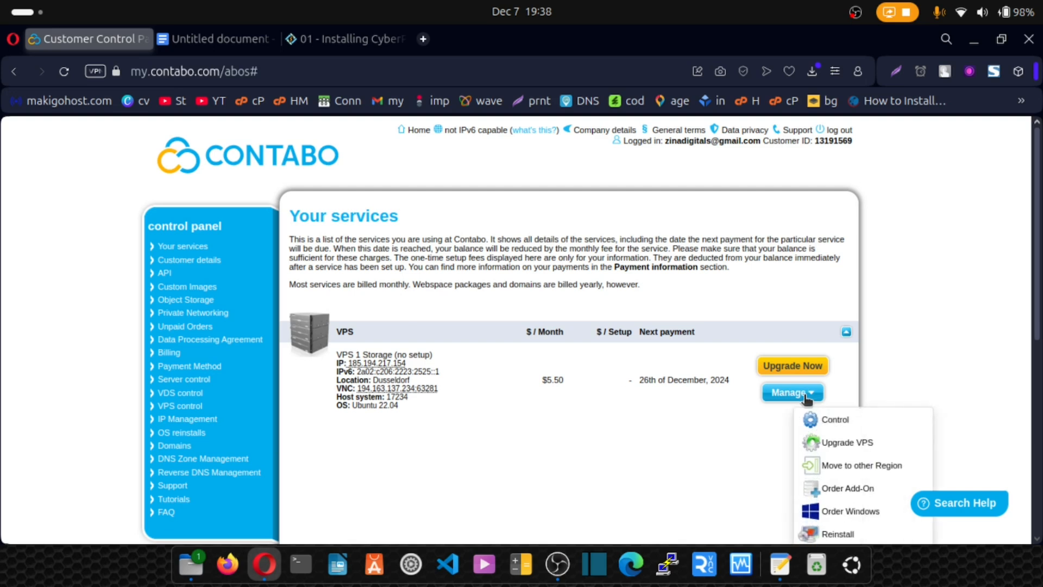
left_click(837, 427)
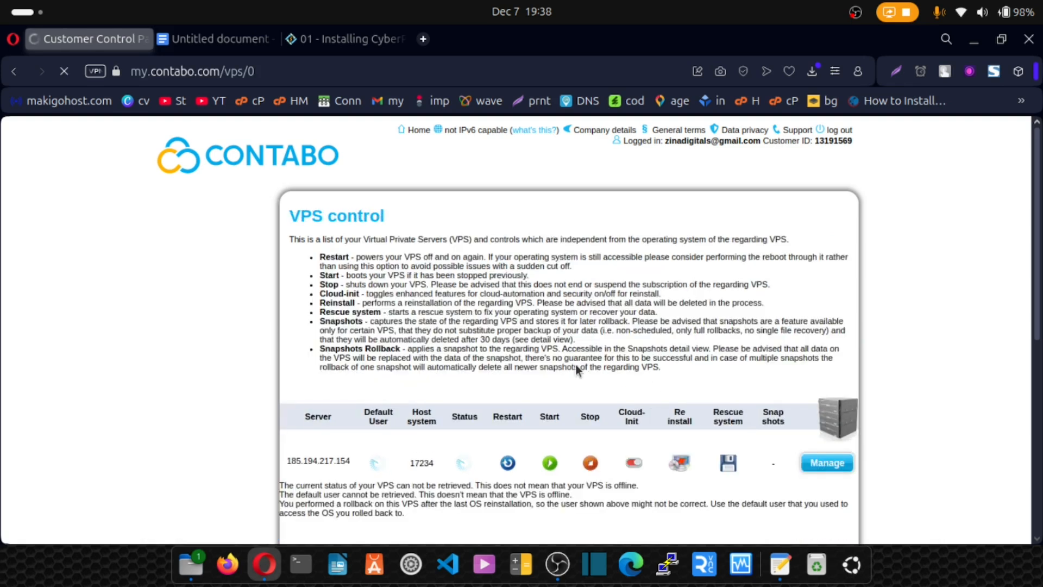
scroll(573, 369, "down", 3)
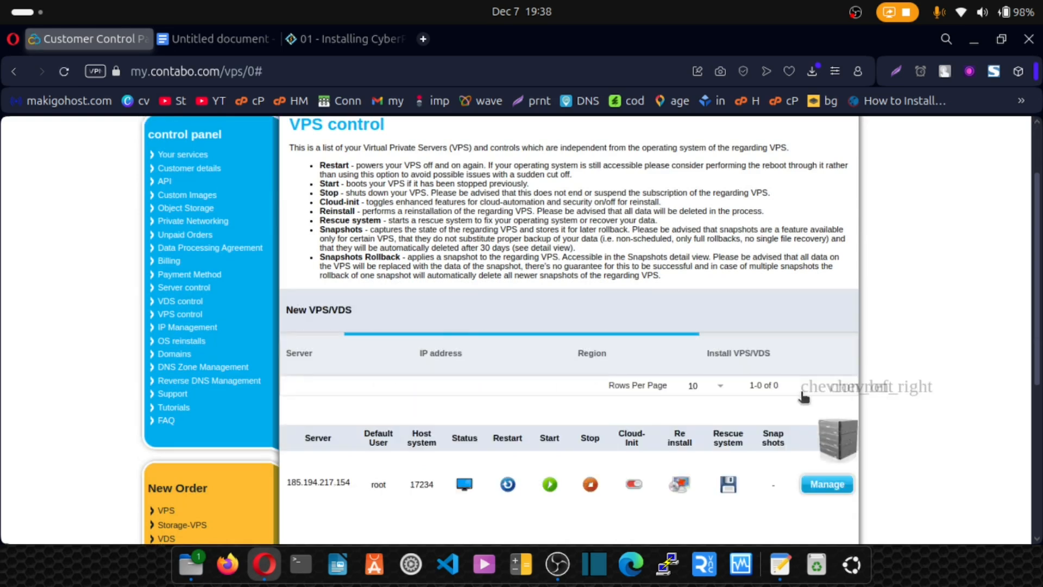
scroll(698, 396, "down", 3)
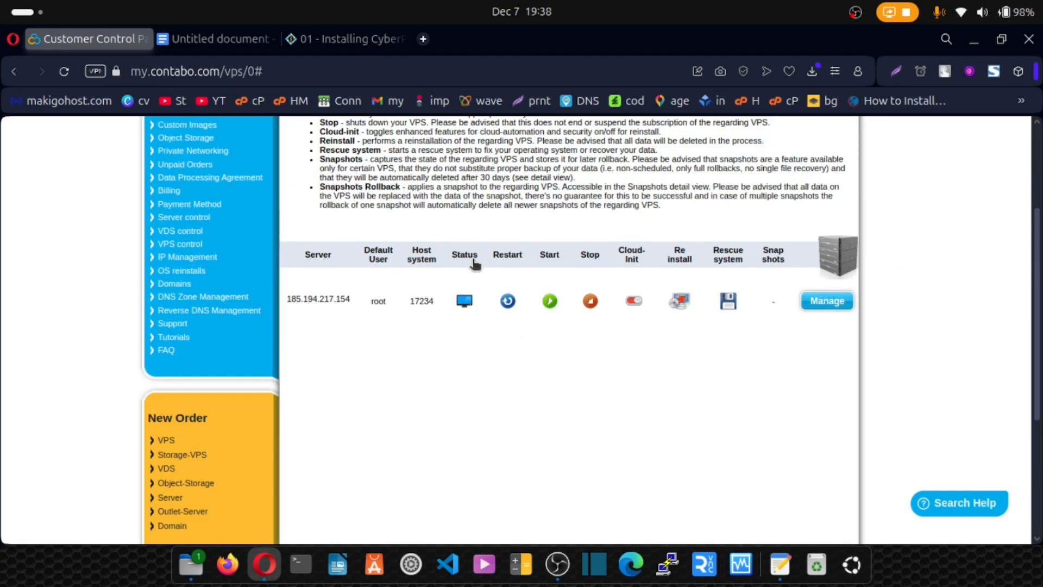
mouse_move(463, 304)
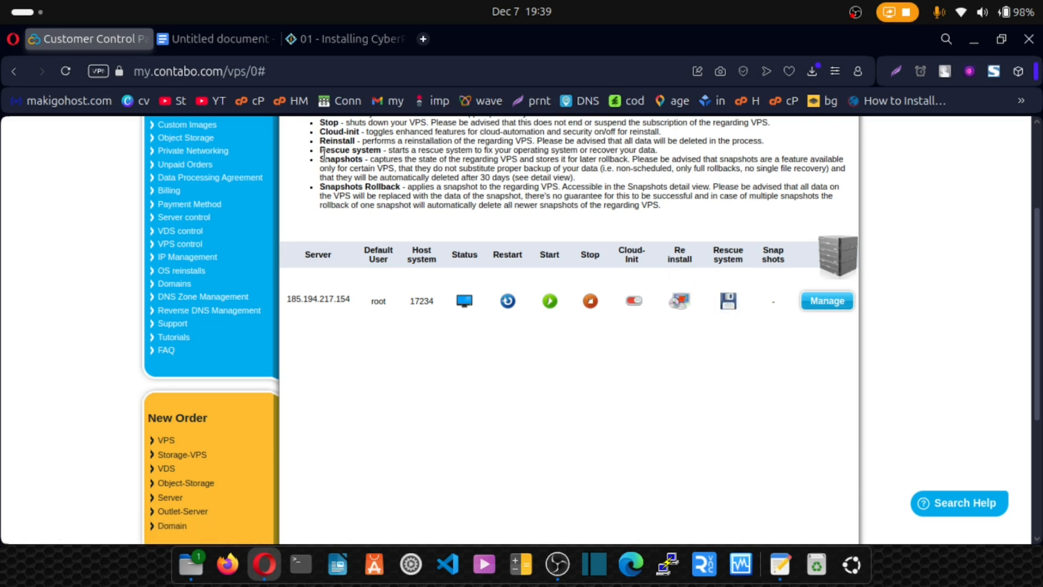
- Highlight the Rescue system description in the VPS control notes, clear the highlight and review the list of server controls
mouse_move(322, 153)
left_mouse_down()
mouse_move(421, 142)
mouse_move(315, 156)
left_mouse_up()
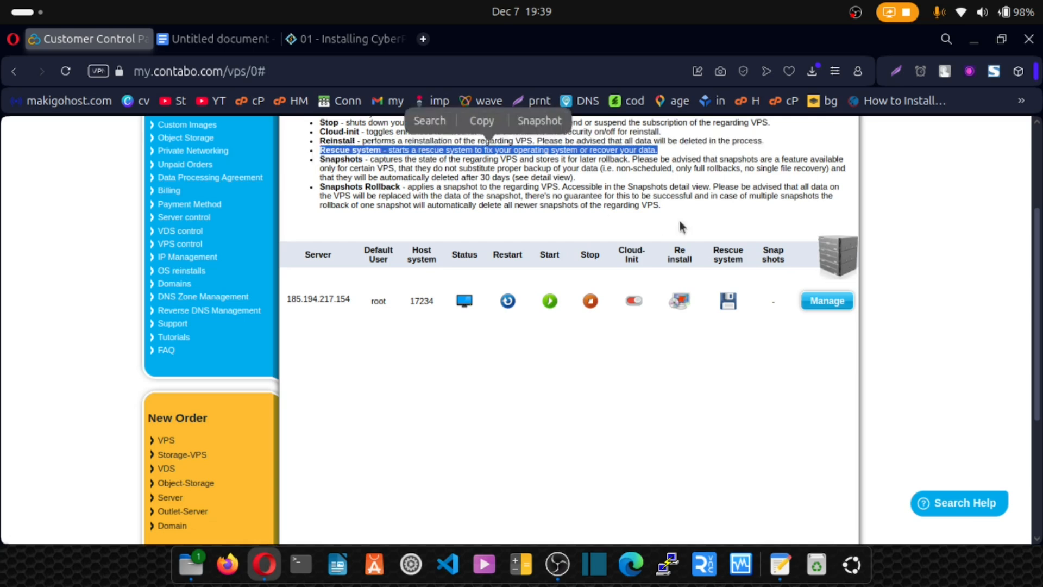
left_click(766, 264)
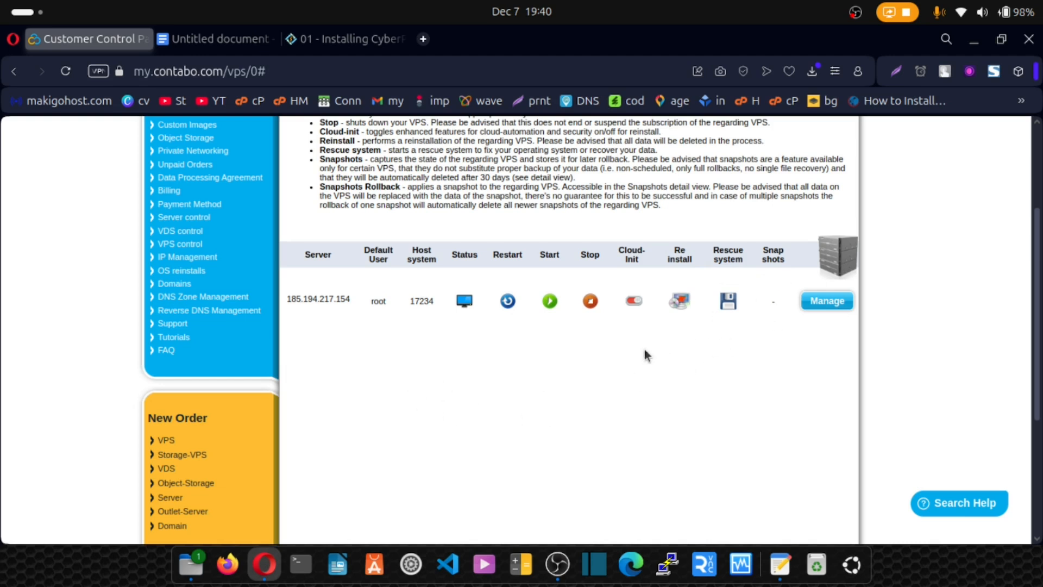
scroll(646, 356, "up", 2)
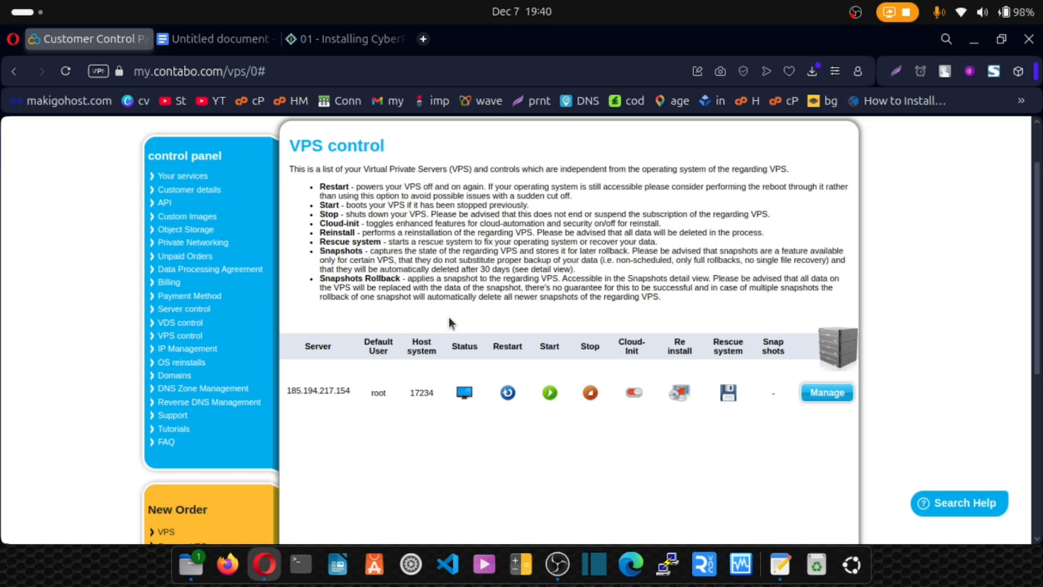
- Switch to the CyberPanel Training Videos outline in Google Docs and review the Video 3 server security and Video 4 CyberPanel Installation entries
left_click(211, 38)
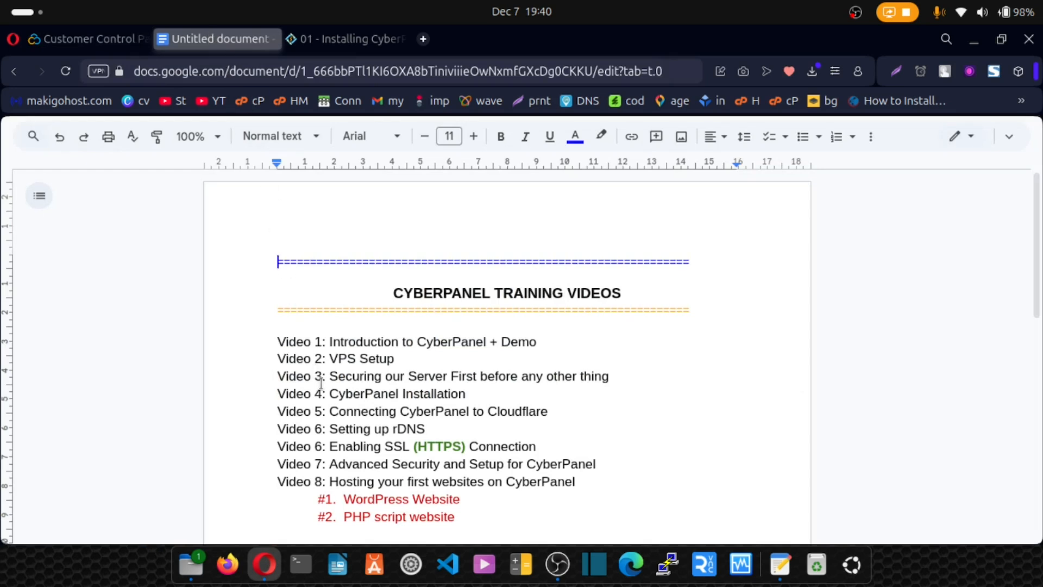
left_click_drag(330, 376, 565, 376)
left_click_drag(330, 395, 444, 395)
left_click_drag(331, 376, 441, 373)
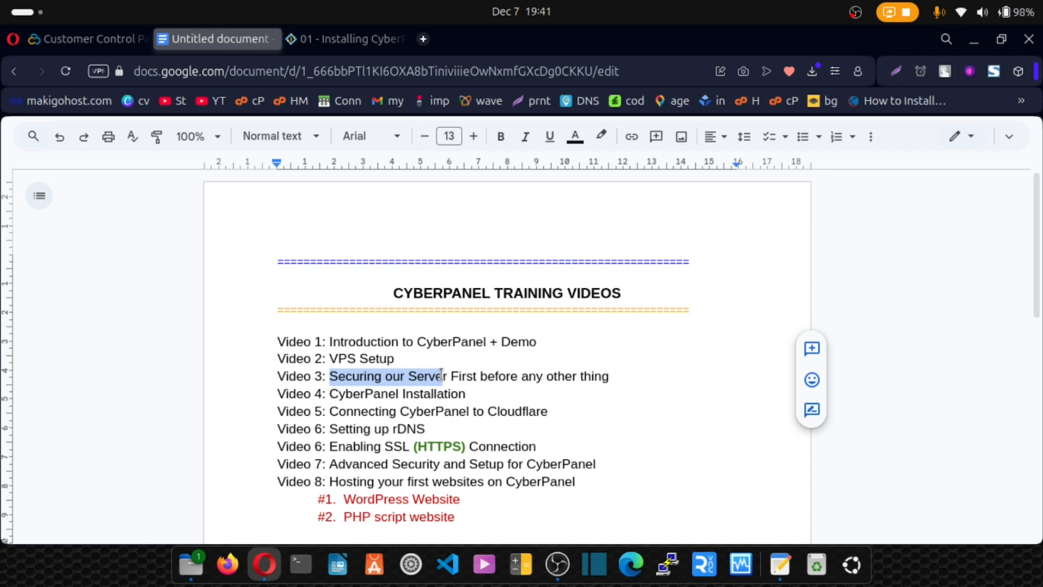
left_click(409, 375)
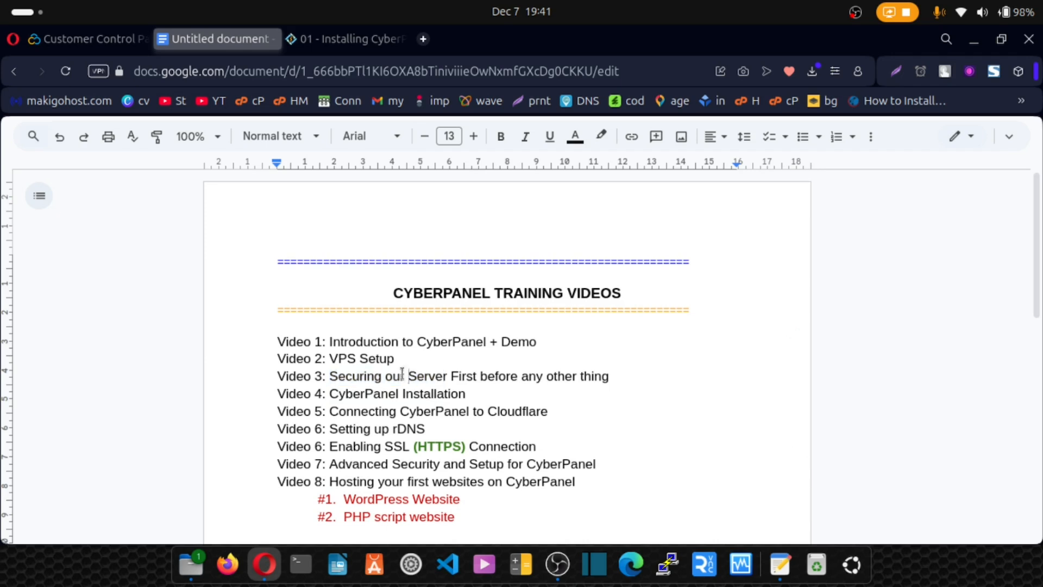
left_click_drag(332, 378, 489, 376)
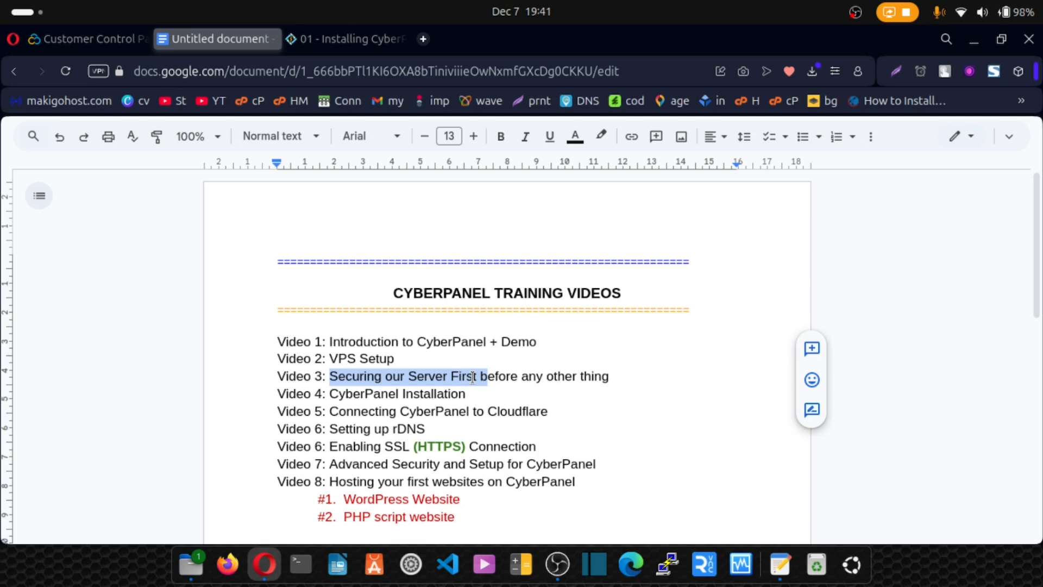
left_click_drag(609, 376, 405, 376)
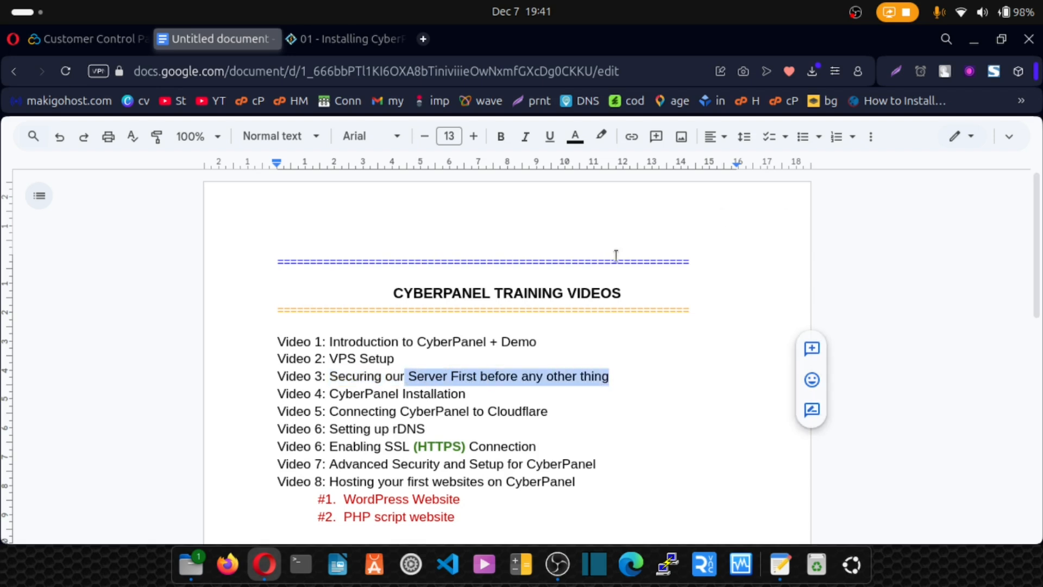
left_click(356, 376)
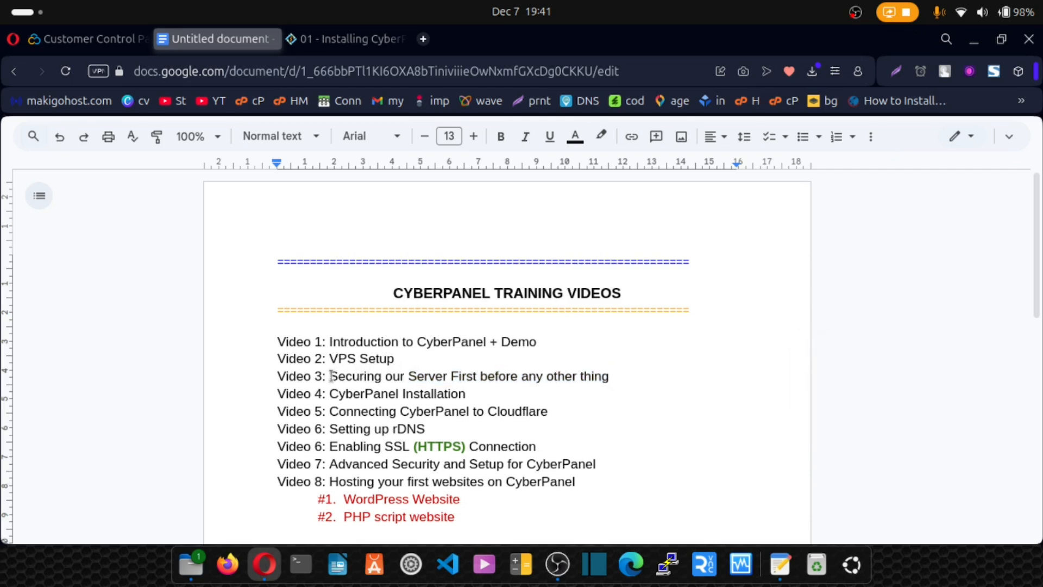